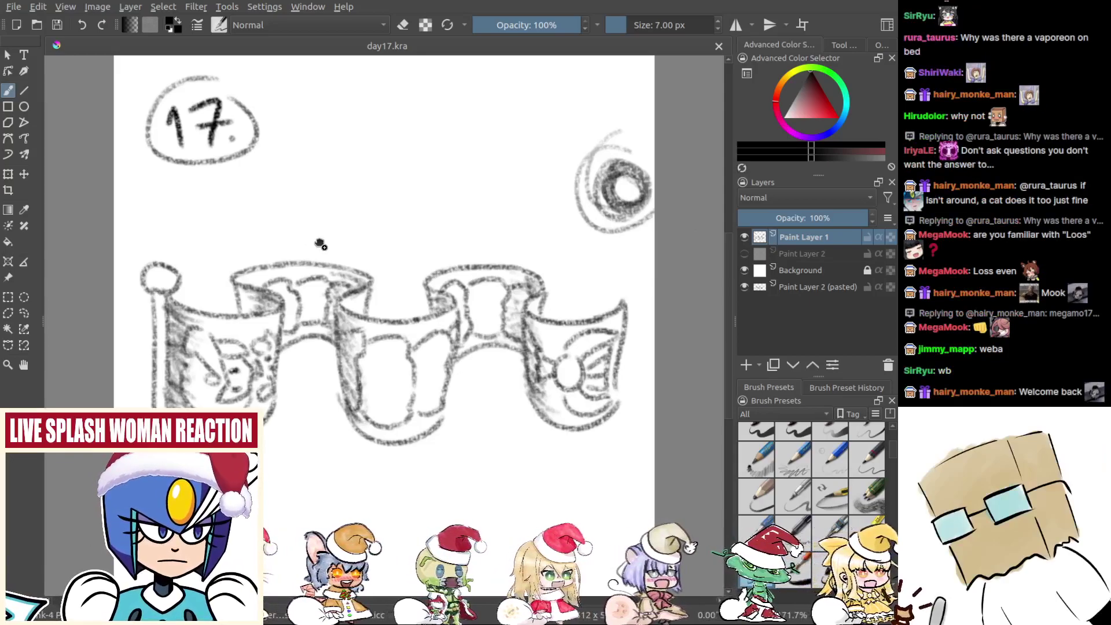
Step: Paste the copied jellyfish character picture as a new layer, shift it to view the whole figure, and undo the paste
{"action": "key", "text": "ctrl+v"}
{"action": "scroll", "coordinate": [320, 244], "scroll_direction": "down", "scroll_amount": 3}
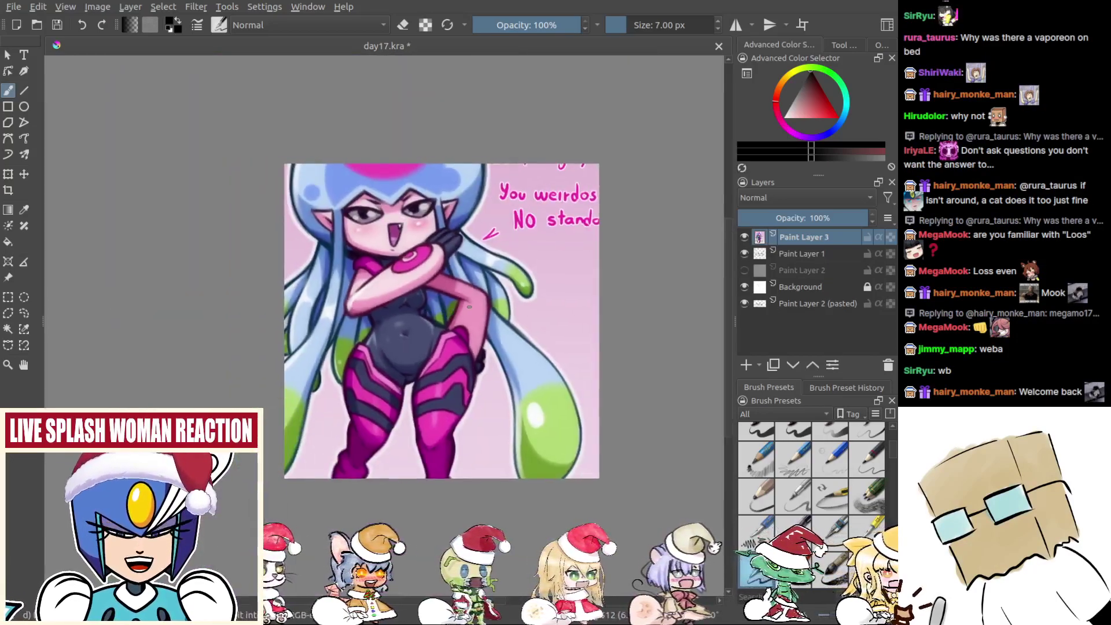
{"action": "key", "text": "t"}
{"action": "left_click_drag", "start_coordinate": [478, 299], "coordinate": [464, 373]}
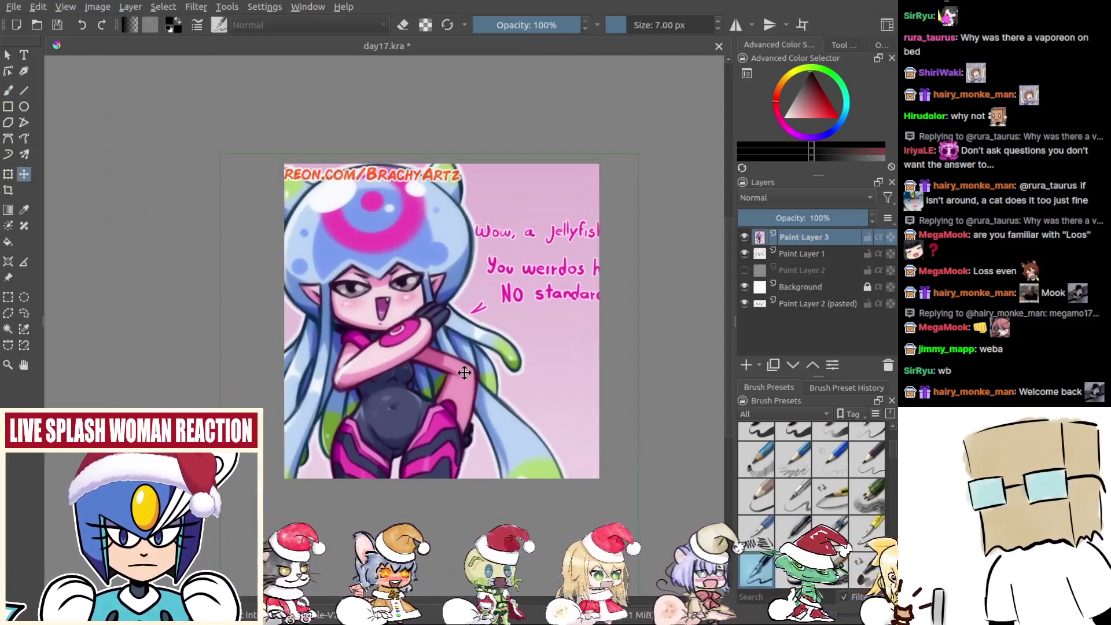
{"action": "scroll", "coordinate": [541, 412], "scroll_direction": "up", "scroll_amount": 2}
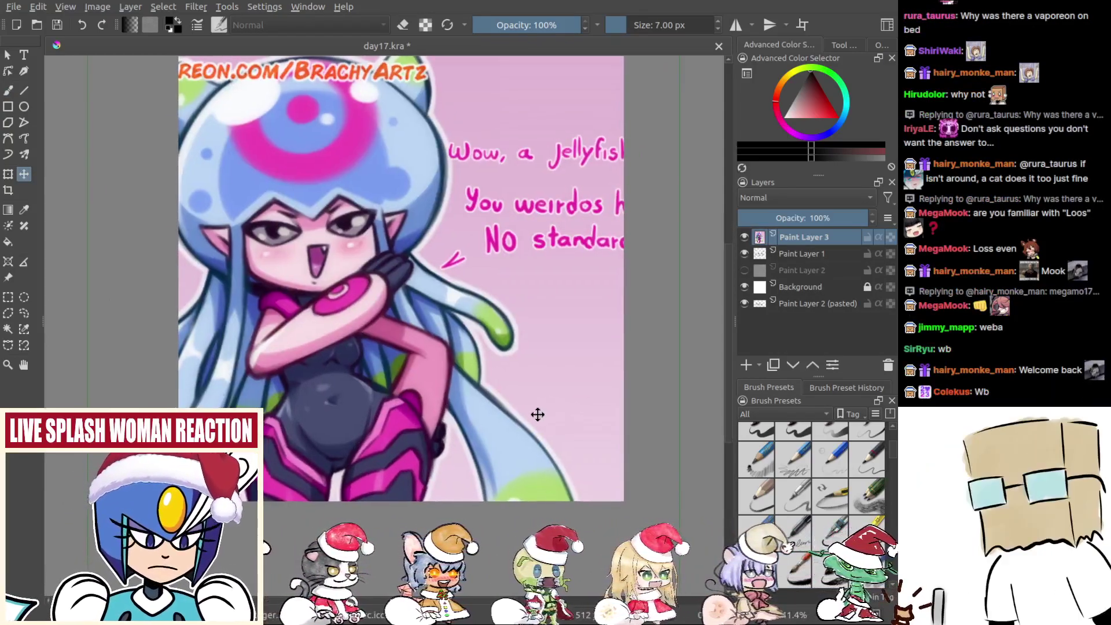
{"action": "left_click_drag", "start_coordinate": [538, 413], "coordinate": [569, 436]}
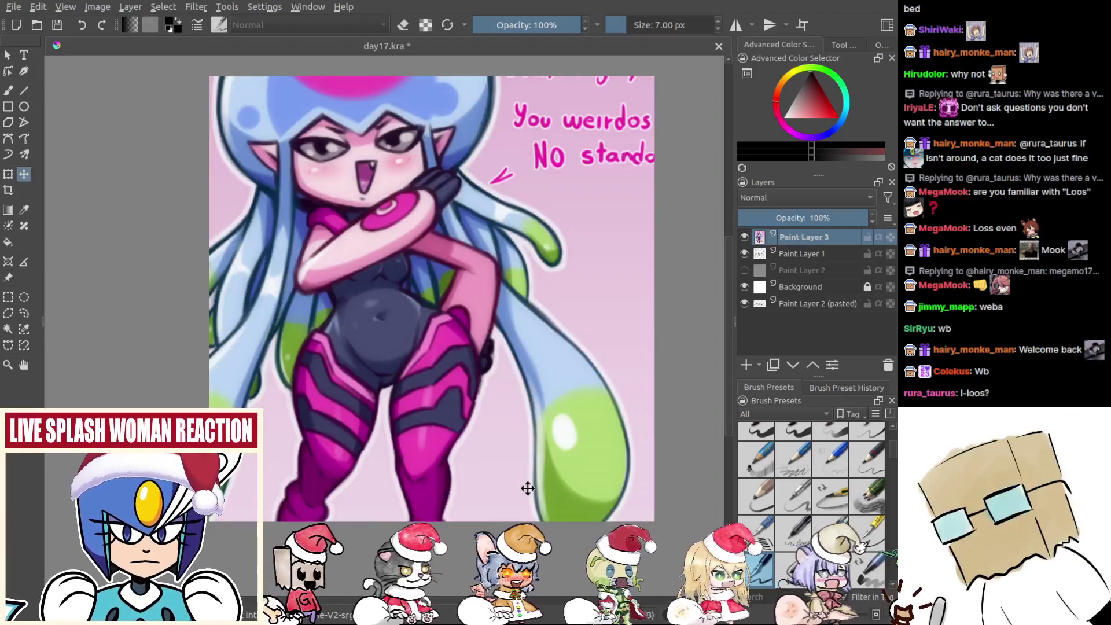
{"action": "key", "text": "ctrl+z"}
{"action": "left_click_drag", "start_coordinate": [552, 489], "coordinate": [541, 510]}
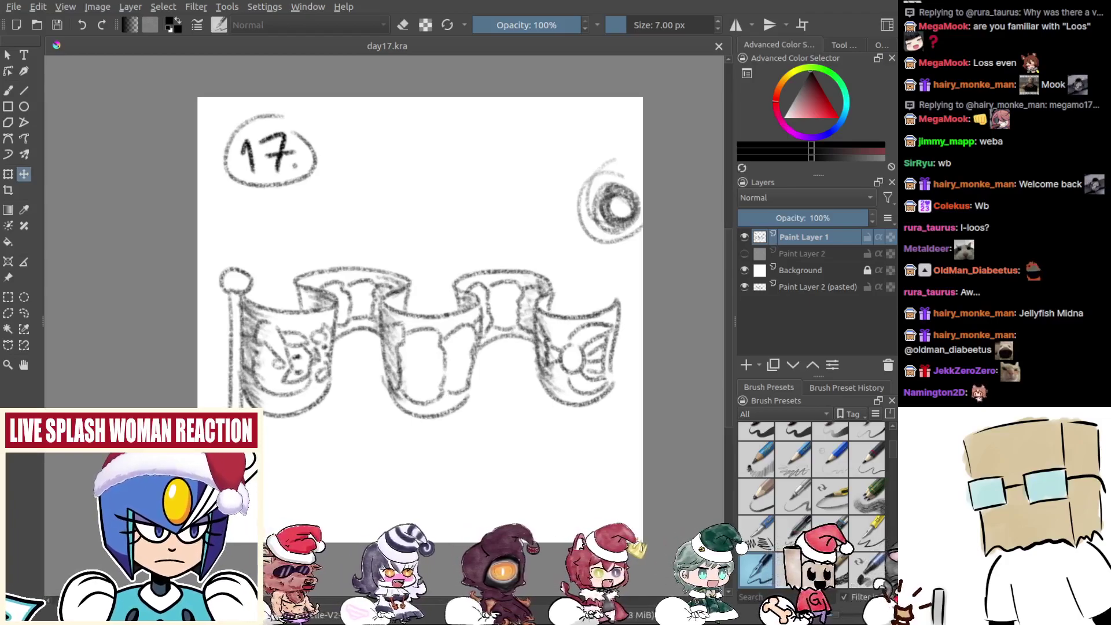
{"action": "left_click_drag", "start_coordinate": [412, 266], "coordinate": [419, 243]}
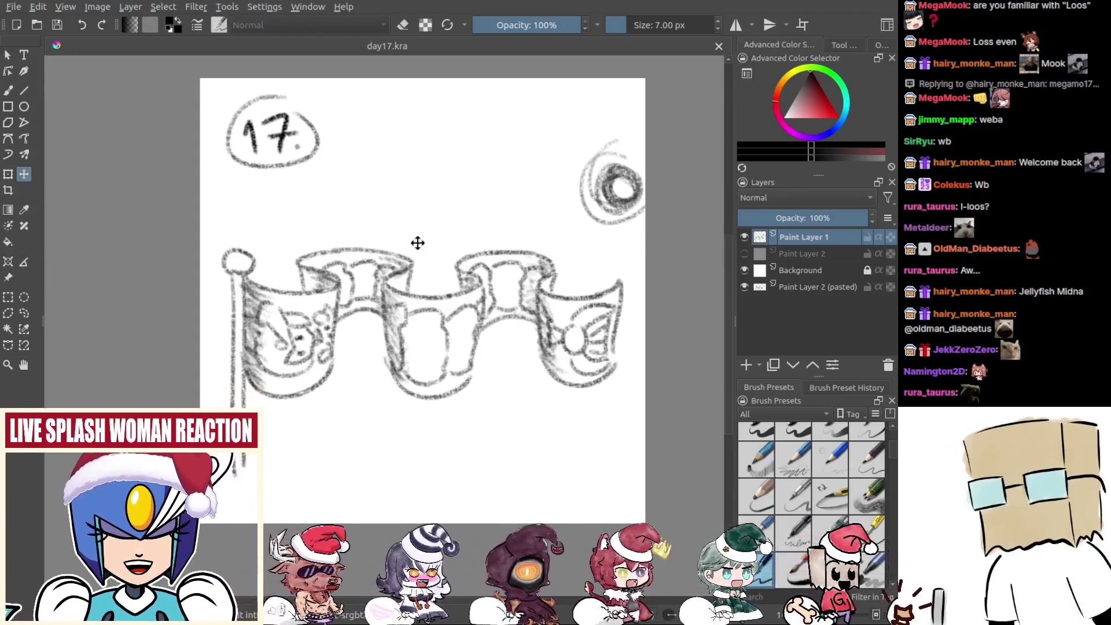
Step: Switch to the freehand brush and pick the charcoal brush preset
{"action": "key", "text": "b"}
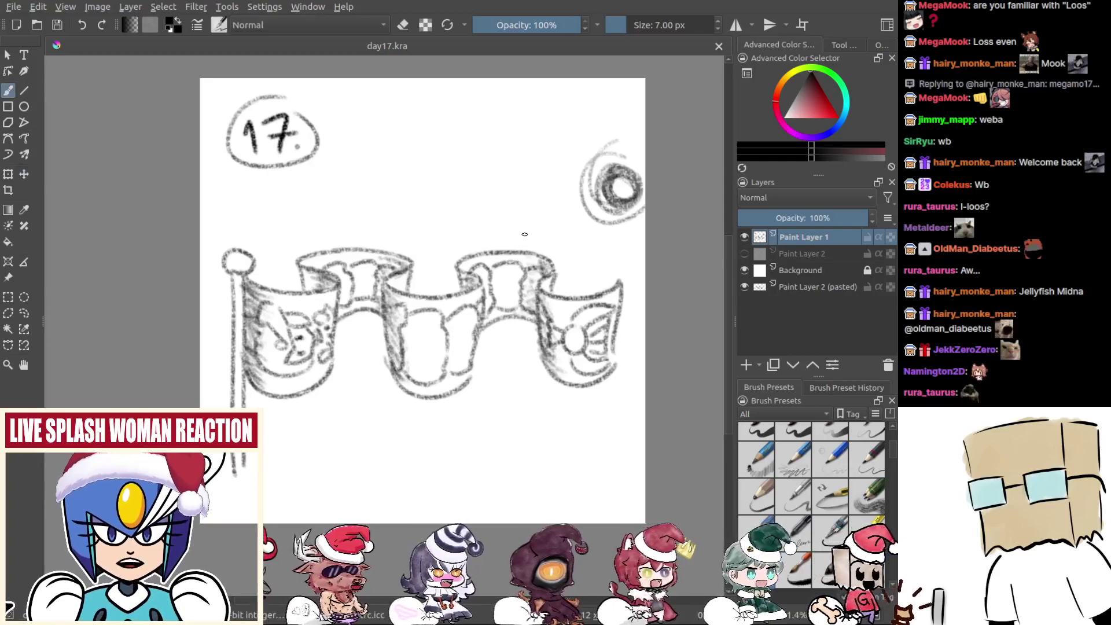
{"action": "left_click_drag", "start_coordinate": [526, 233], "coordinate": [531, 233]}
{"action": "scroll", "coordinate": [830, 526], "scroll_direction": "down", "scroll_amount": 5}
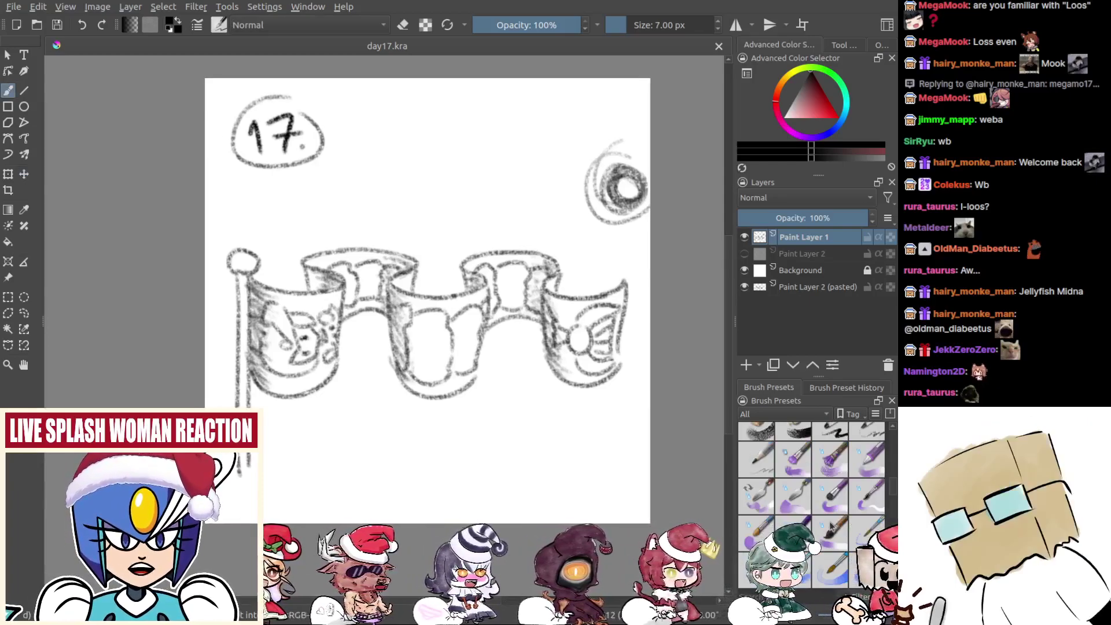
{"action": "scroll", "coordinate": [830, 525], "scroll_direction": "up", "scroll_amount": 5}
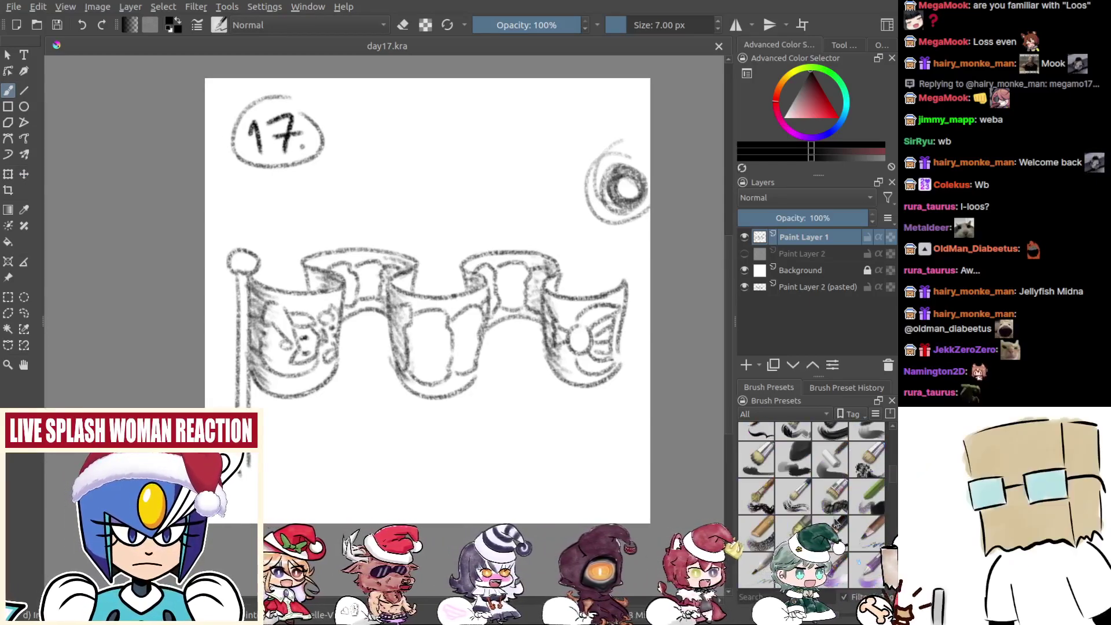
{"action": "left_click", "coordinate": [830, 530]}
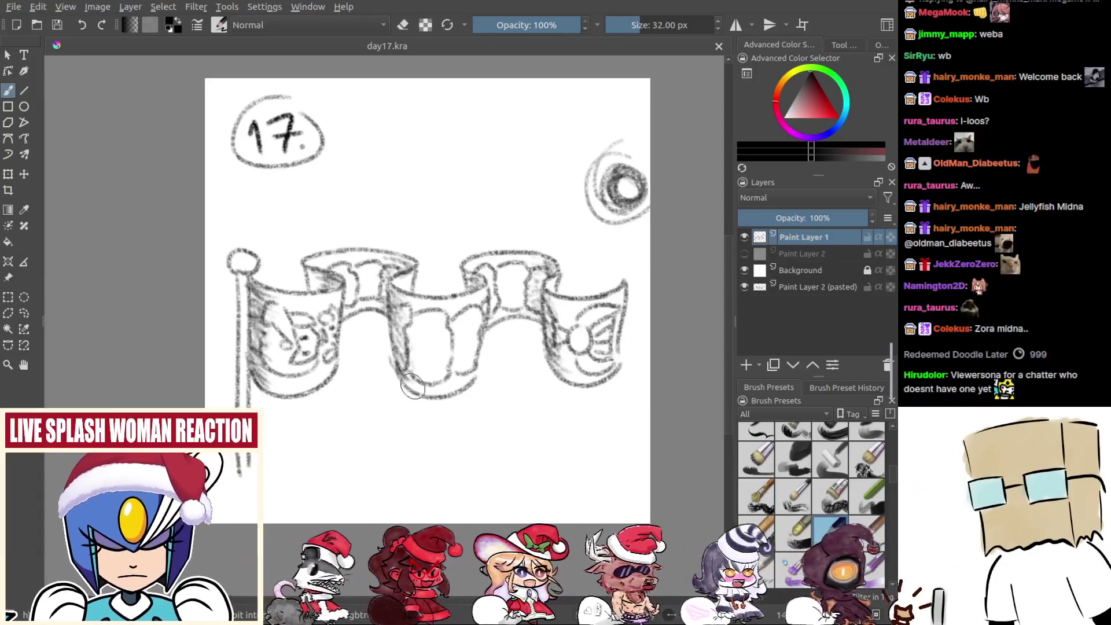
Step: Test the charcoal brush beside the banner drawing, undo the test strokes, and reduce the brush size to 7.46 px
{"action": "left_click_drag", "start_coordinate": [502, 380], "coordinate": [510, 422]}
{"action": "key", "text": "ctrl+z"}
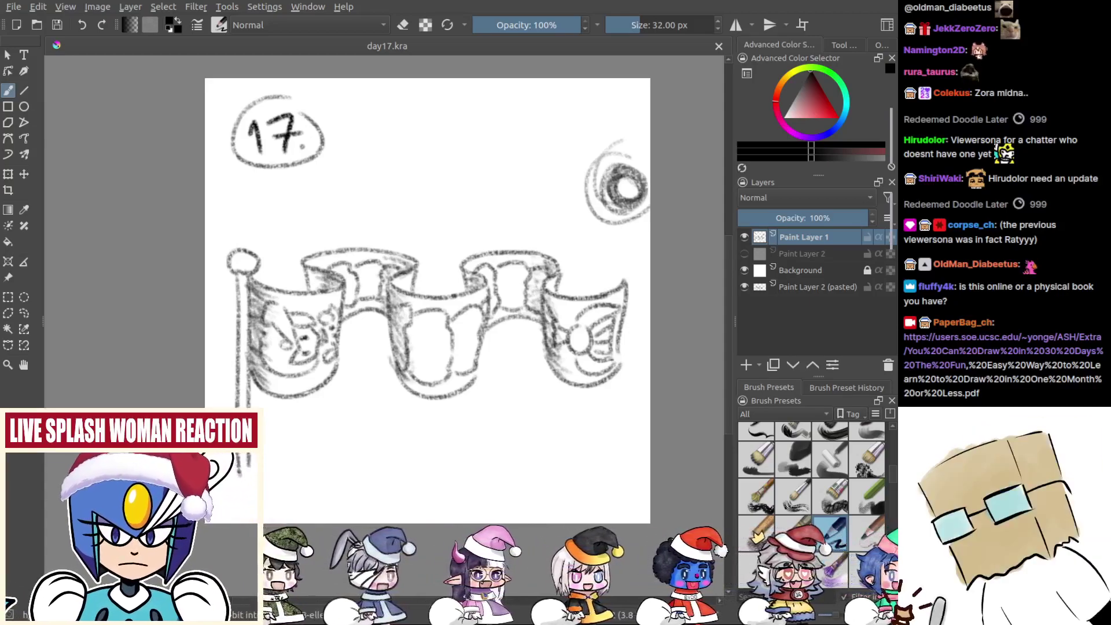
{"action": "mouse_move", "coordinate": [504, 345]}
{"action": "left_mouse_down"}
{"action": "mouse_move", "coordinate": [531, 360]}
{"action": "mouse_move", "coordinate": [522, 345]}
{"action": "mouse_move", "coordinate": [547, 355]}
{"action": "left_mouse_up"}
{"action": "mouse_move", "coordinate": [542, 372]}
{"action": "left_mouse_down"}
{"action": "mouse_move", "coordinate": [533, 405]}
{"action": "mouse_move", "coordinate": [584, 450]}
{"action": "mouse_move", "coordinate": [525, 383]}
{"action": "mouse_move", "coordinate": [547, 418]}
{"action": "mouse_move", "coordinate": [573, 417]}
{"action": "left_mouse_up"}
{"action": "key", "text": "ctrl+z"}
{"action": "key", "text": "ctrl+z"}
{"action": "scroll", "coordinate": [517, 418], "scroll_direction": "up", "scroll_amount": 1}
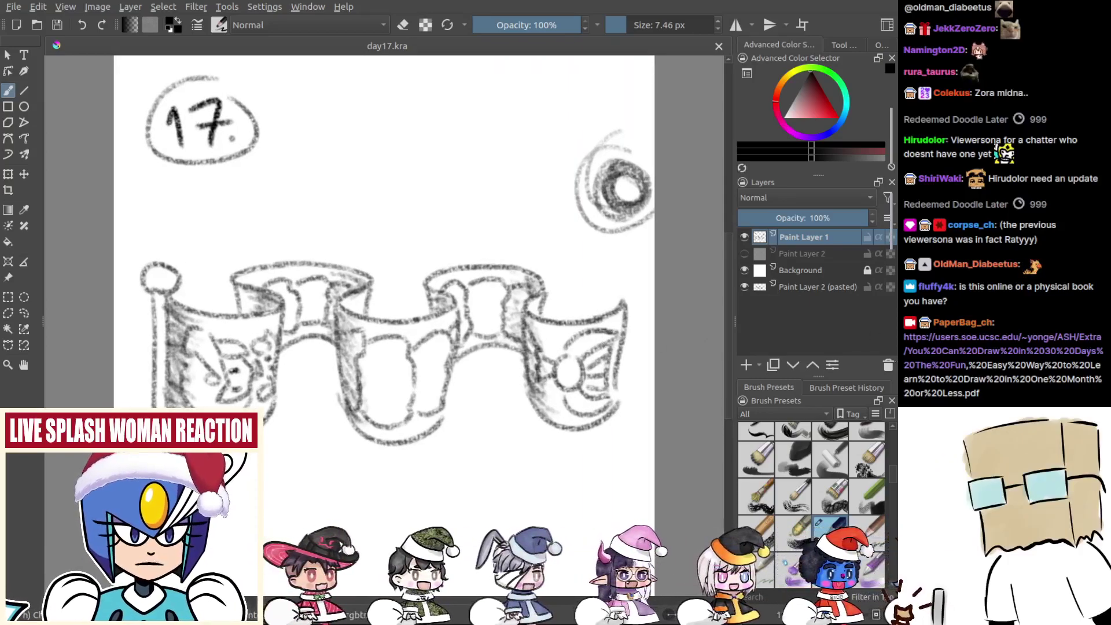
{"action": "left_click_drag", "start_coordinate": [556, 426], "coordinate": [554, 431]}
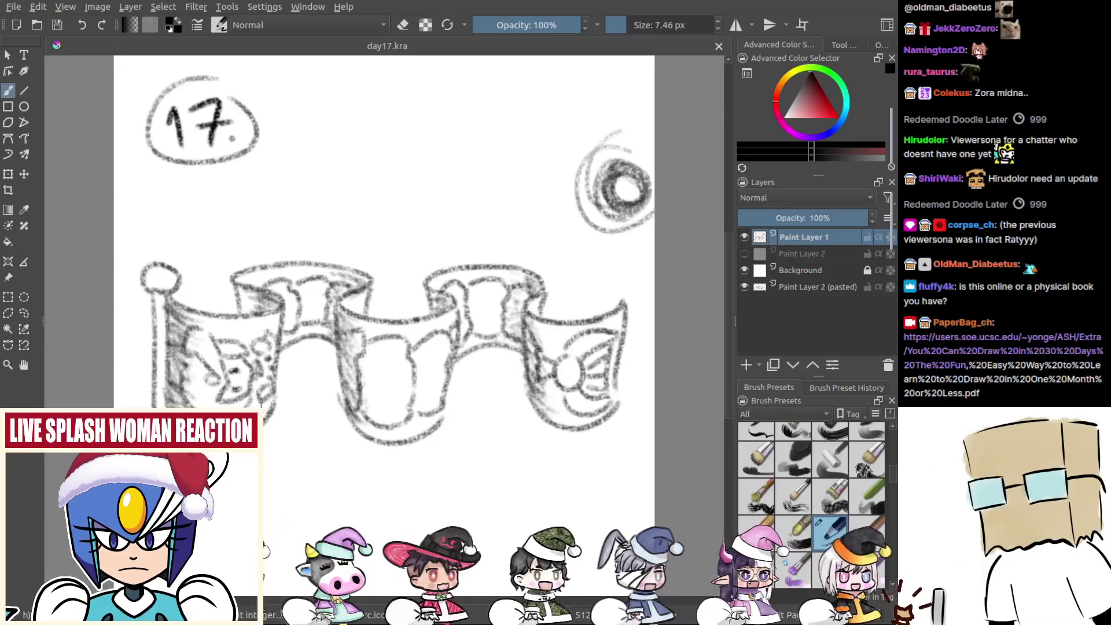
Step: Save the drawing as day18.kra and clear the banner sketch from Paint Layer 1
{"action": "left_click", "coordinate": [696, 420]}
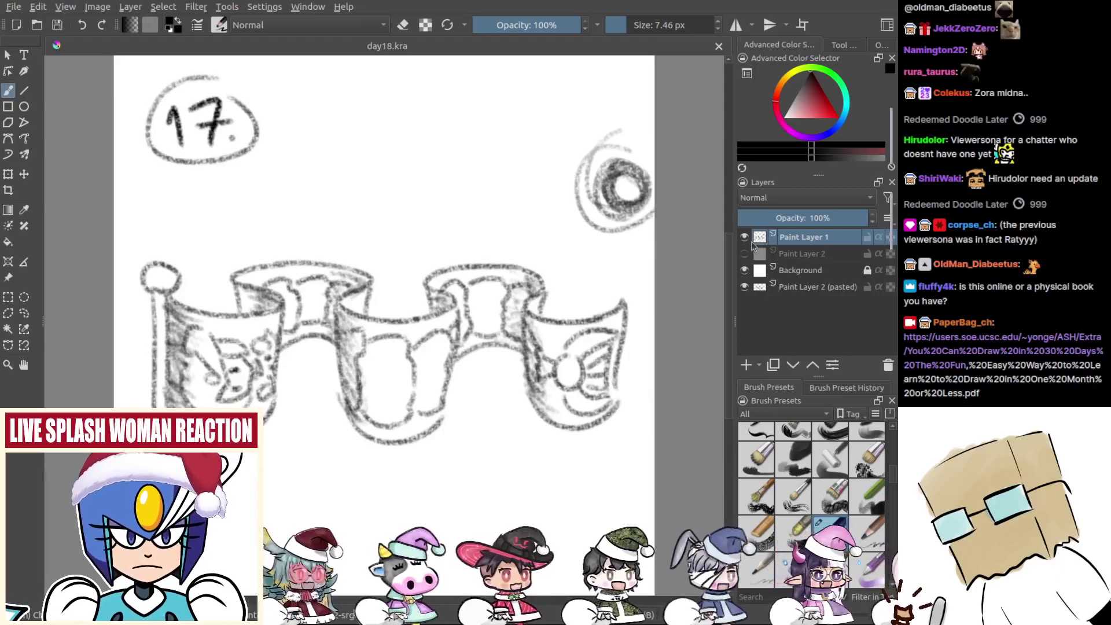
{"action": "key", "text": "Delete"}
{"action": "left_click_drag", "start_coordinate": [567, 408], "coordinate": [580, 377]}
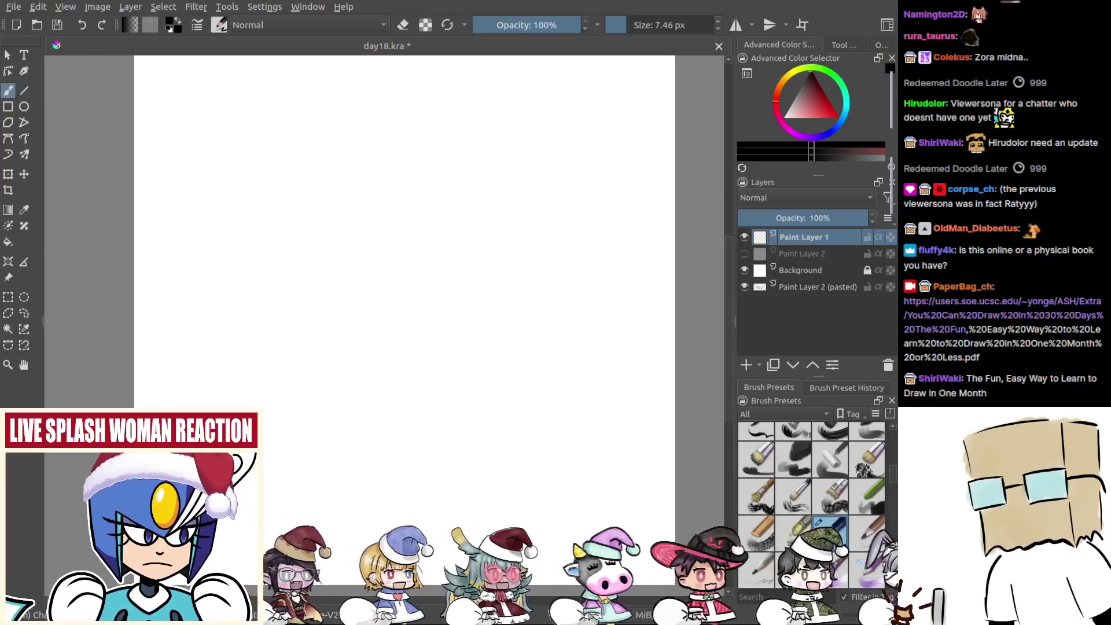
Step: Hide the interface panels and place two guide dots in a horizontal row on the left half of the blank canvas
{"action": "key", "text": "Tab"}
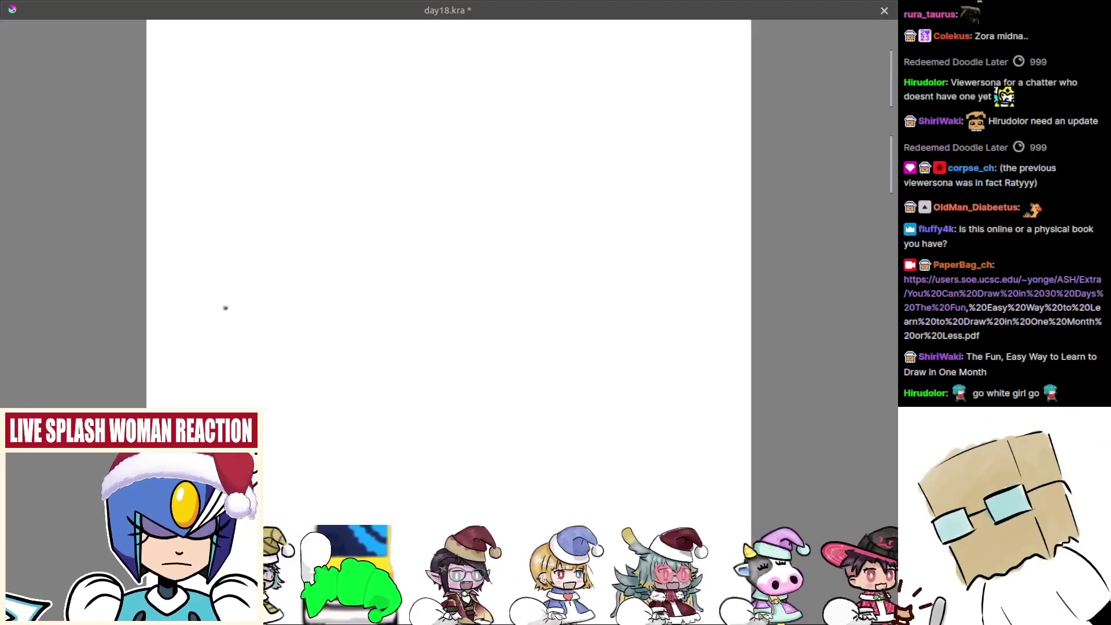
{"action": "mouse_move", "coordinate": [354, 345]}
{"action": "left_mouse_down"}
{"action": "mouse_move", "coordinate": [357, 317]}
{"action": "mouse_move", "coordinate": [352, 331]}
{"action": "left_mouse_up"}
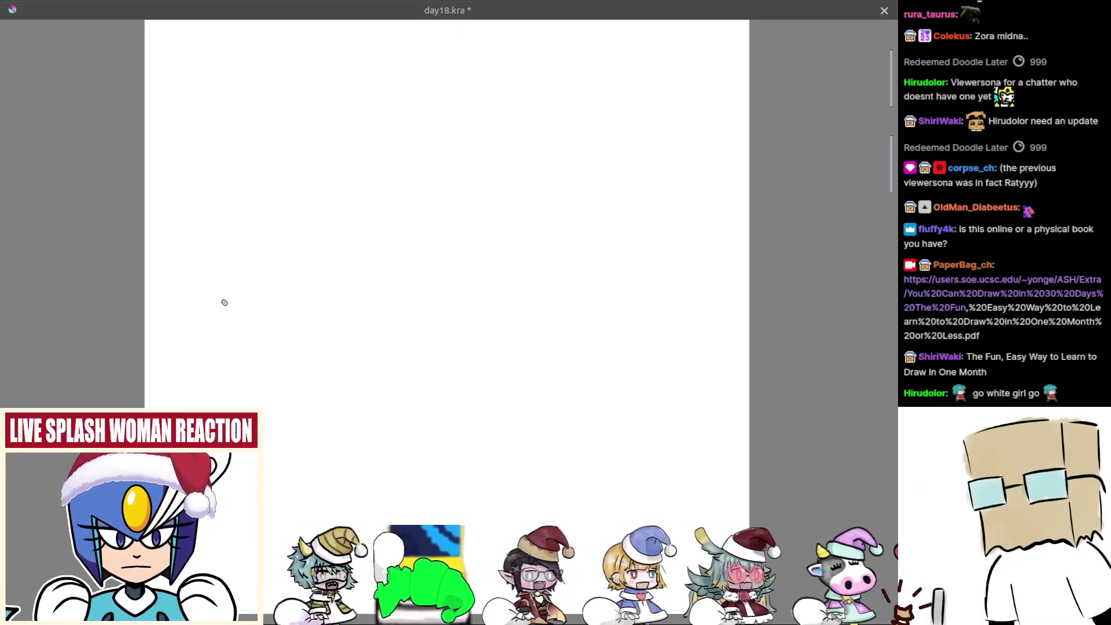
{"action": "key", "text": "ctrl+z"}
{"action": "left_click", "coordinate": [213, 303]}
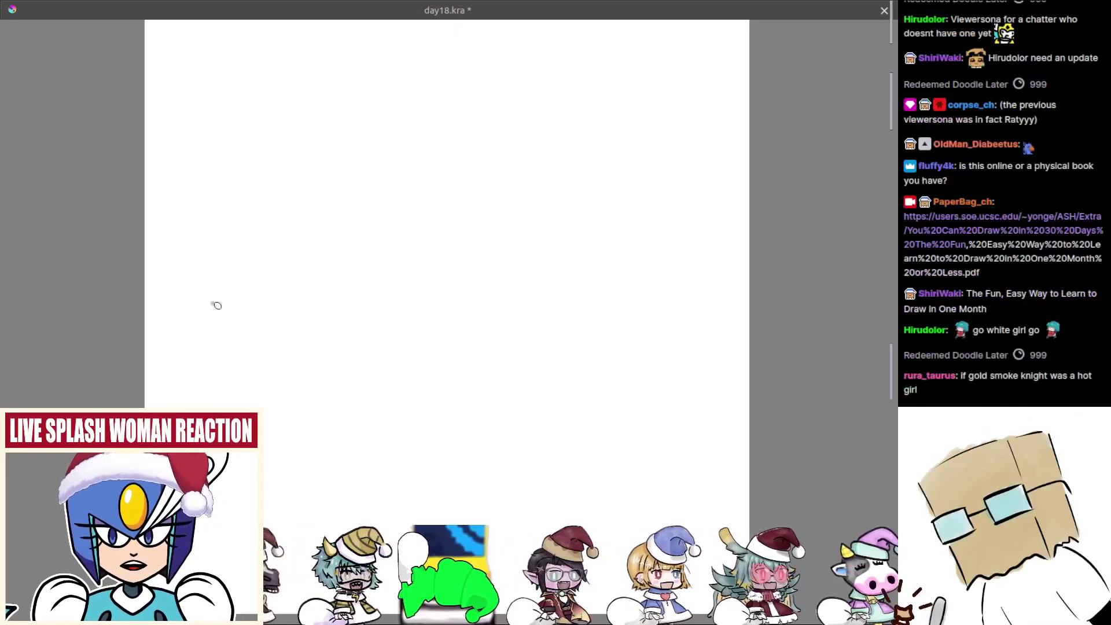
{"action": "left_click_drag", "start_coordinate": [254, 308], "coordinate": [277, 304]}
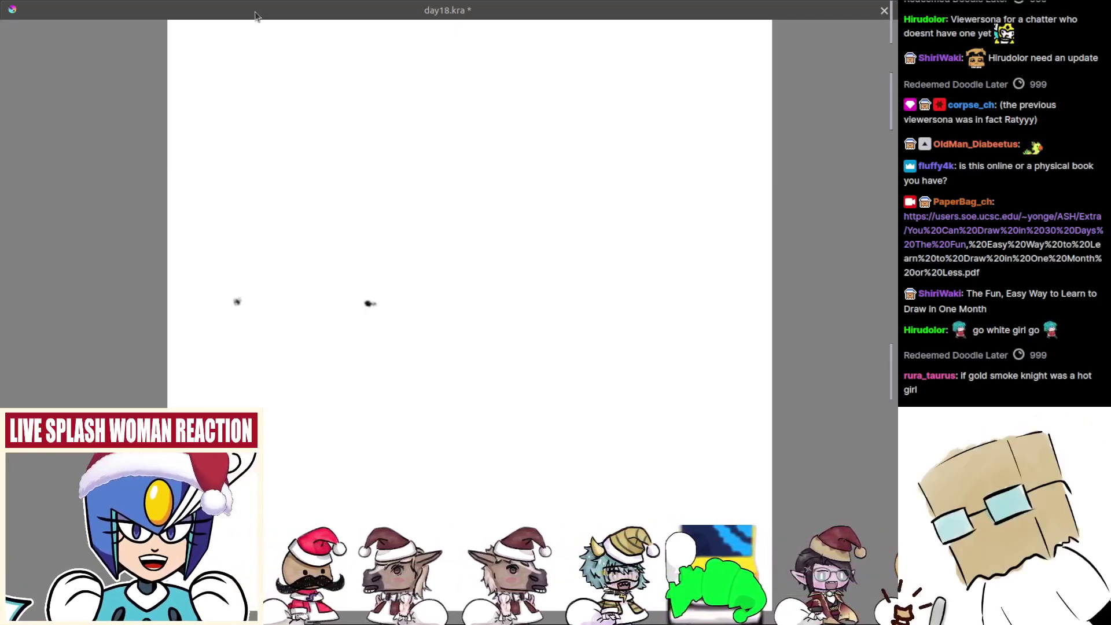
Step: Paste the copied figurine picture into 23_12_17.kra to view it up close, undo the paste, and return to day18.kra
{"action": "key", "text": "Tab"}
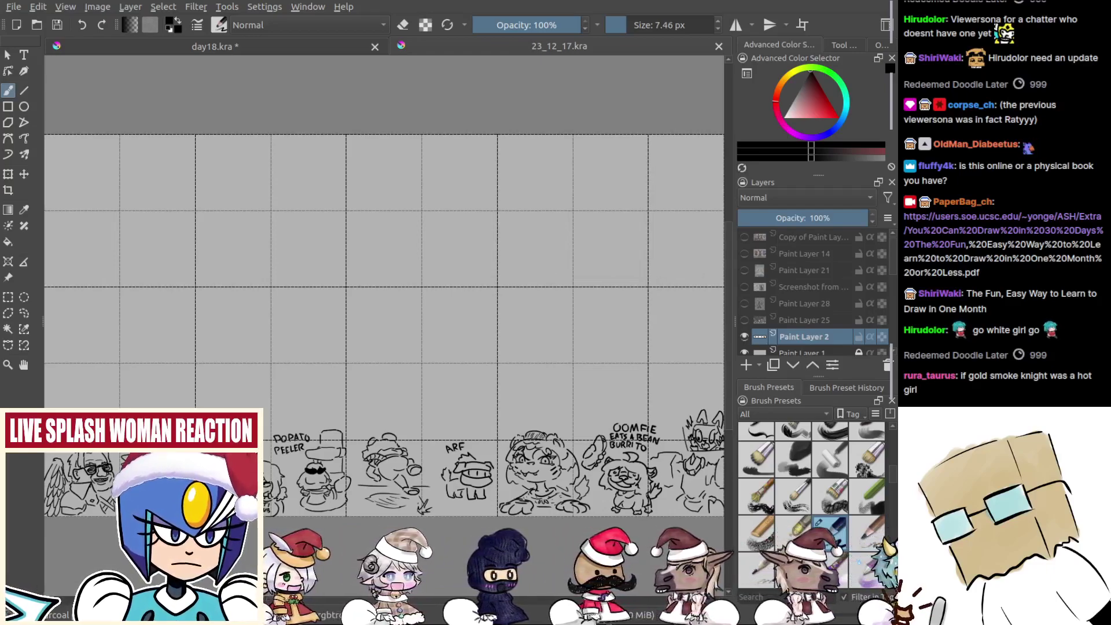
{"action": "key", "text": "ctrl+v"}
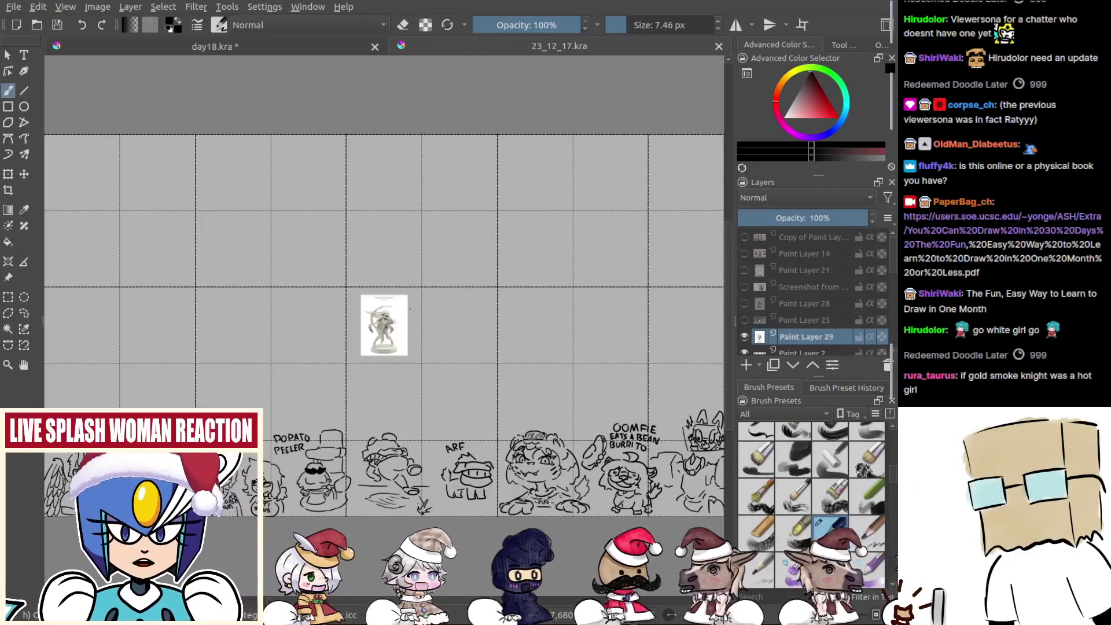
{"action": "scroll", "coordinate": [394, 324], "scroll_direction": "up", "scroll_amount": 6}
{"action": "scroll", "coordinate": [383, 331], "scroll_direction": "up", "scroll_amount": 5}
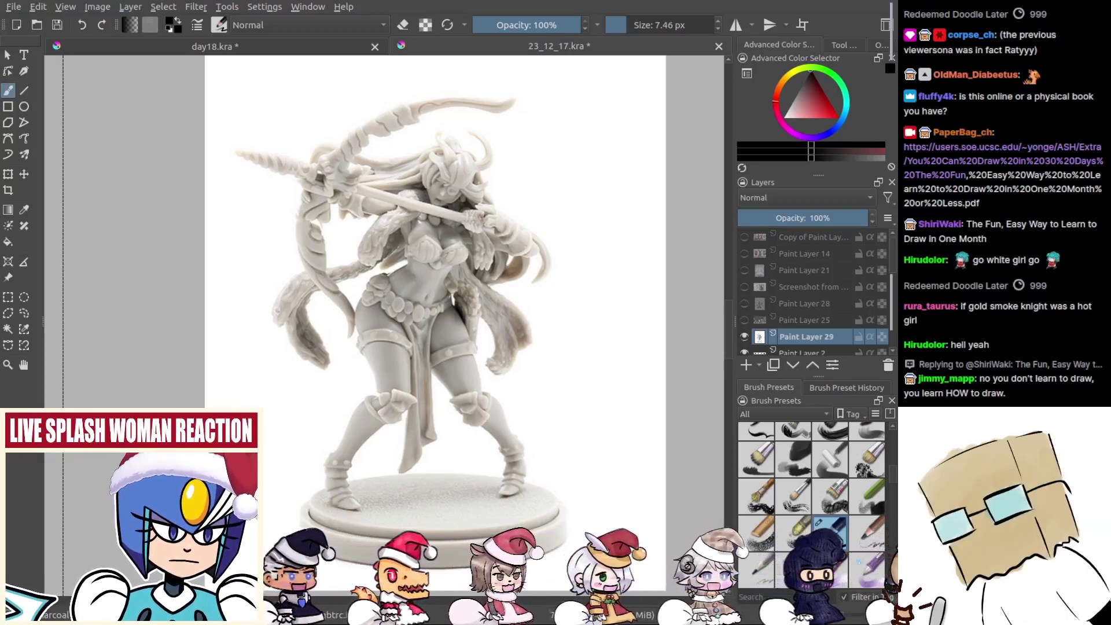
{"action": "key", "text": "ctrl+z"}
{"action": "key", "text": "ctrl+z"}
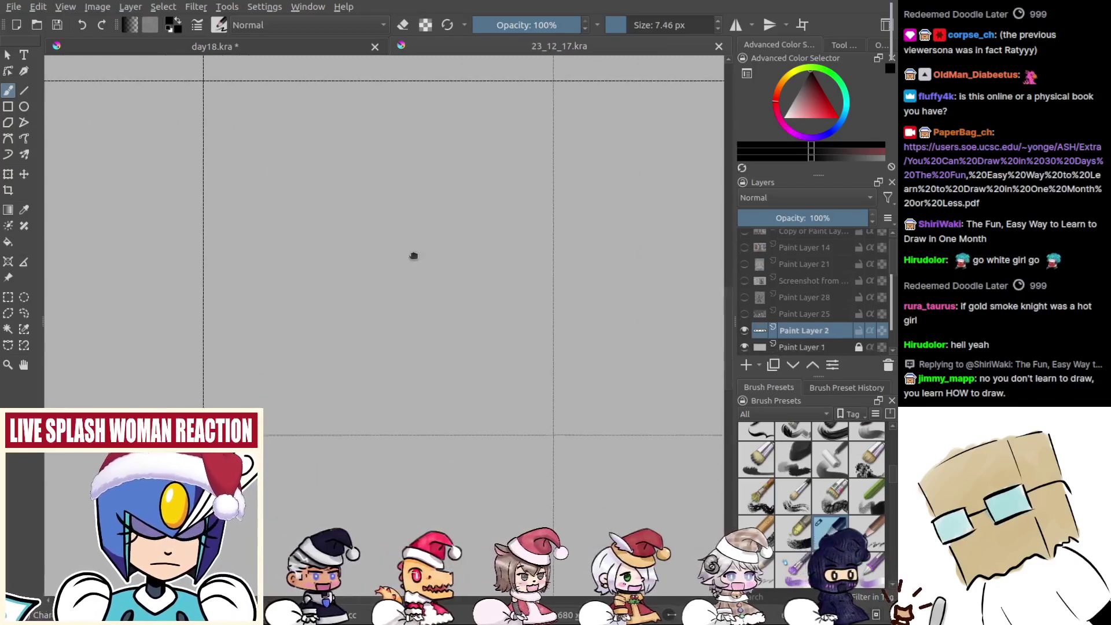
{"action": "key", "text": "ctrl+Tab"}
Step: Place two more guide dots on the right half of the canvas, in line with the first pair
{"action": "left_click_drag", "start_coordinate": [457, 332], "coordinate": [492, 300]}
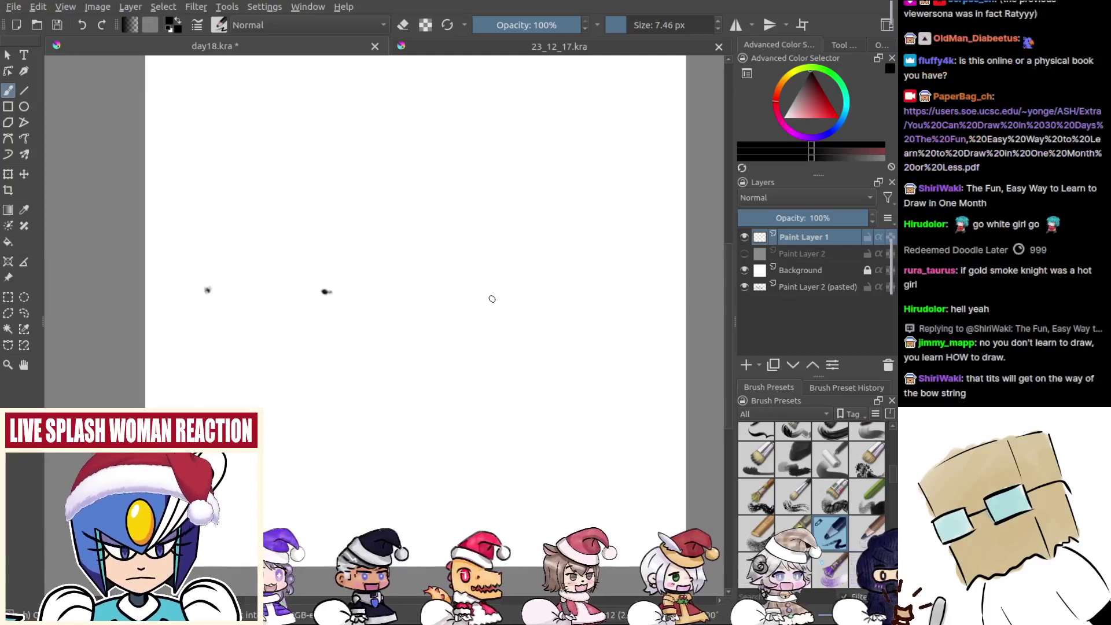
{"action": "key", "text": "Tab"}
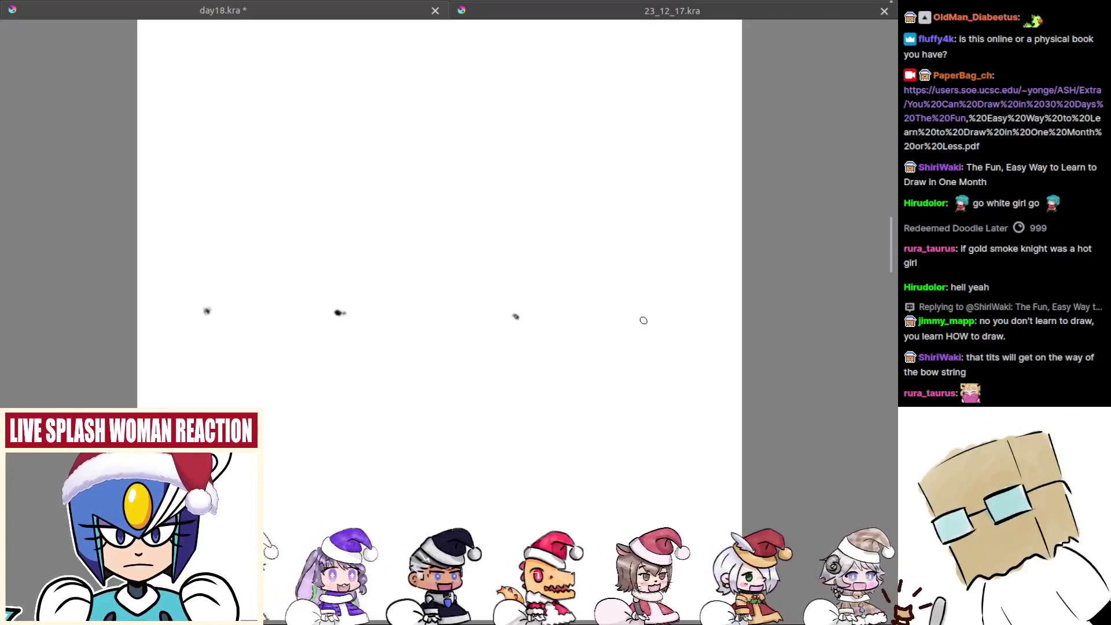
{"action": "left_click", "coordinate": [646, 317]}
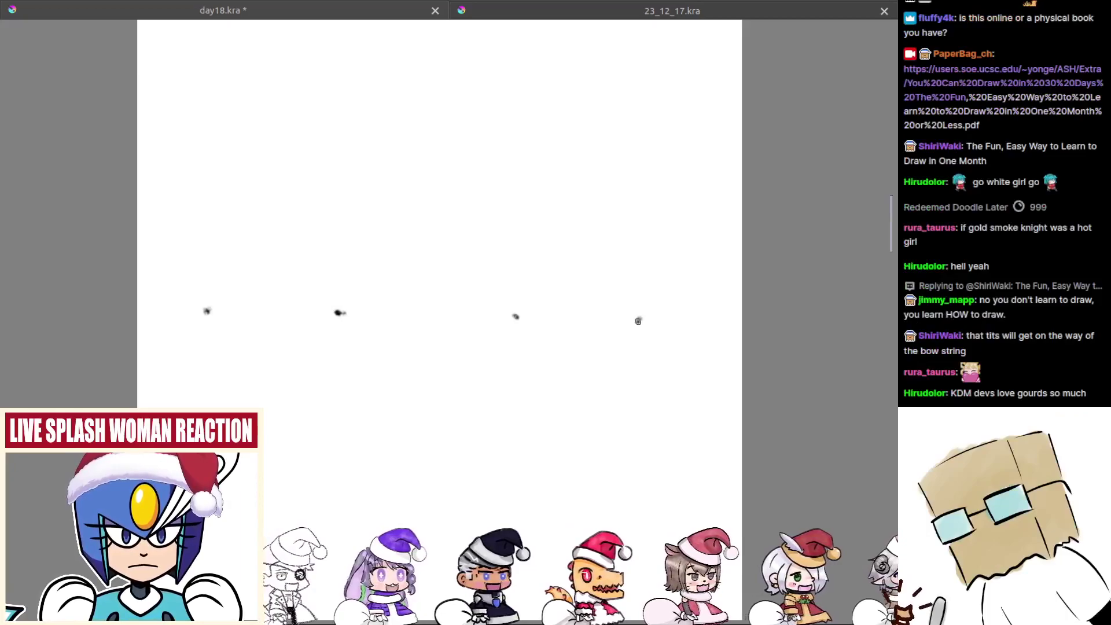
{"action": "left_click_drag", "start_coordinate": [682, 335], "coordinate": [654, 336]}
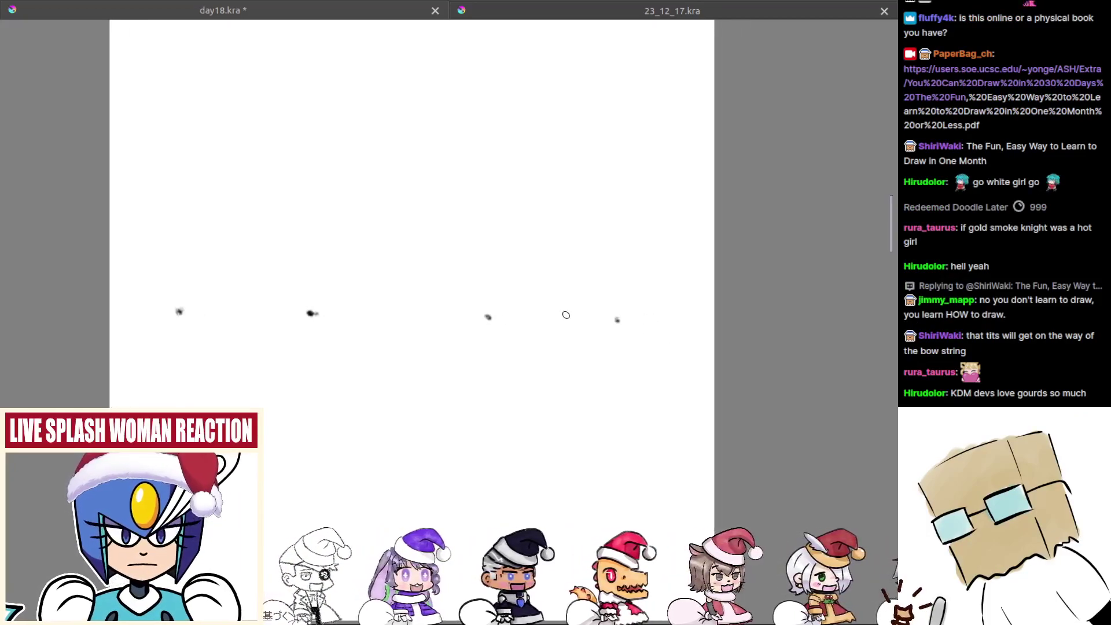
Step: Redo the fourth guide dot, check the row in the mirrored view, and undo both dots on the right half
{"action": "key", "text": "ctrl+z"}
{"action": "left_click", "coordinate": [619, 319]}
{"action": "left_click", "coordinate": [622, 320]}
{"action": "mouse_move", "coordinate": [548, 363]}
{"action": "left_mouse_down"}
{"action": "mouse_move", "coordinate": [501, 375]}
{"action": "mouse_move", "coordinate": [540, 332]}
{"action": "mouse_move", "coordinate": [567, 353]}
{"action": "left_mouse_up"}
{"action": "key", "text": "m"}
{"action": "key", "text": "m"}
{"action": "scroll", "coordinate": [602, 356], "scroll_direction": "up", "scroll_amount": 2}
{"action": "key", "text": "ctrl+z"}
{"action": "key", "text": "ctrl+z"}
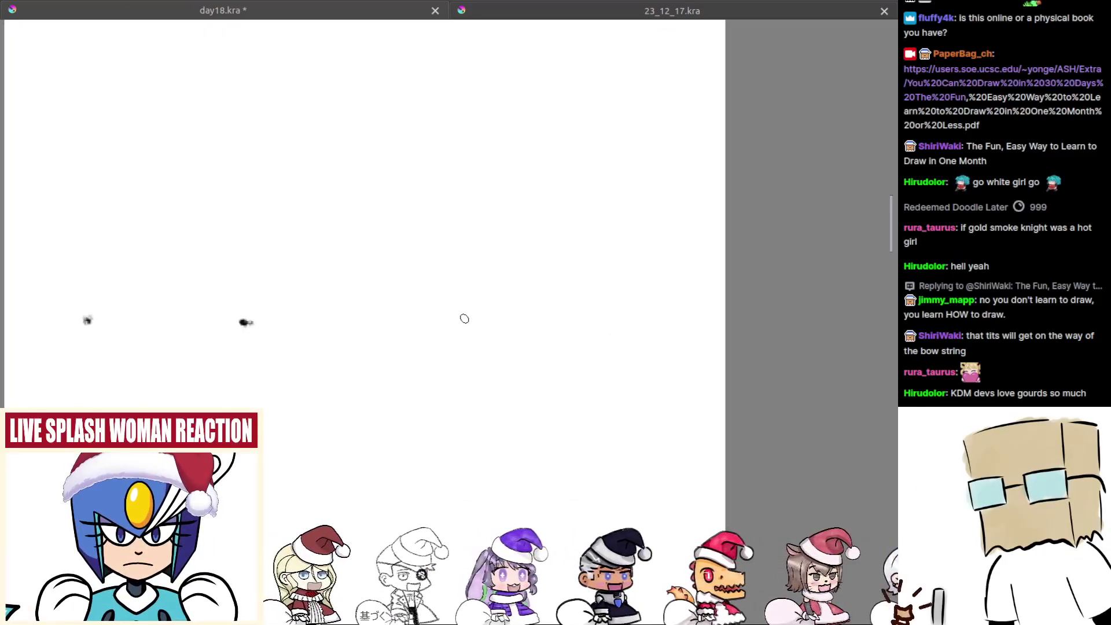
Step: Replace the second guide dot with a smaller one and add the third and fourth dots along the same horizontal line
{"action": "left_click", "coordinate": [462, 324]}
{"action": "mouse_move", "coordinate": [447, 366]}
{"action": "left_mouse_down"}
{"action": "mouse_move", "coordinate": [591, 147]}
{"action": "mouse_move", "coordinate": [602, 177]}
{"action": "mouse_move", "coordinate": [664, 111]}
{"action": "mouse_move", "coordinate": [666, 131]}
{"action": "mouse_move", "coordinate": [613, 123]}
{"action": "left_mouse_up"}
{"action": "scroll", "coordinate": [527, 250], "scroll_direction": "up", "scroll_amount": 2}
{"action": "left_click_drag", "start_coordinate": [612, 124], "coordinate": [557, 120]}
{"action": "mouse_move", "coordinate": [557, 120]}
{"action": "left_mouse_down"}
{"action": "mouse_move", "coordinate": [555, 139]}
{"action": "mouse_move", "coordinate": [571, 101]}
{"action": "left_mouse_up"}
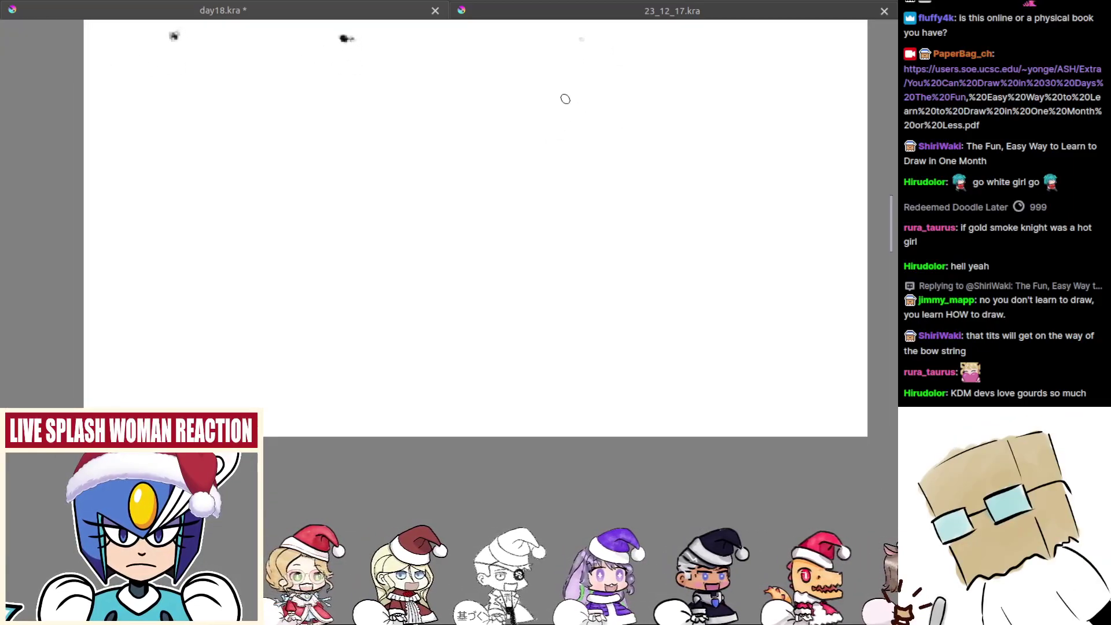
{"action": "left_click_drag", "start_coordinate": [582, 46], "coordinate": [581, 47]}
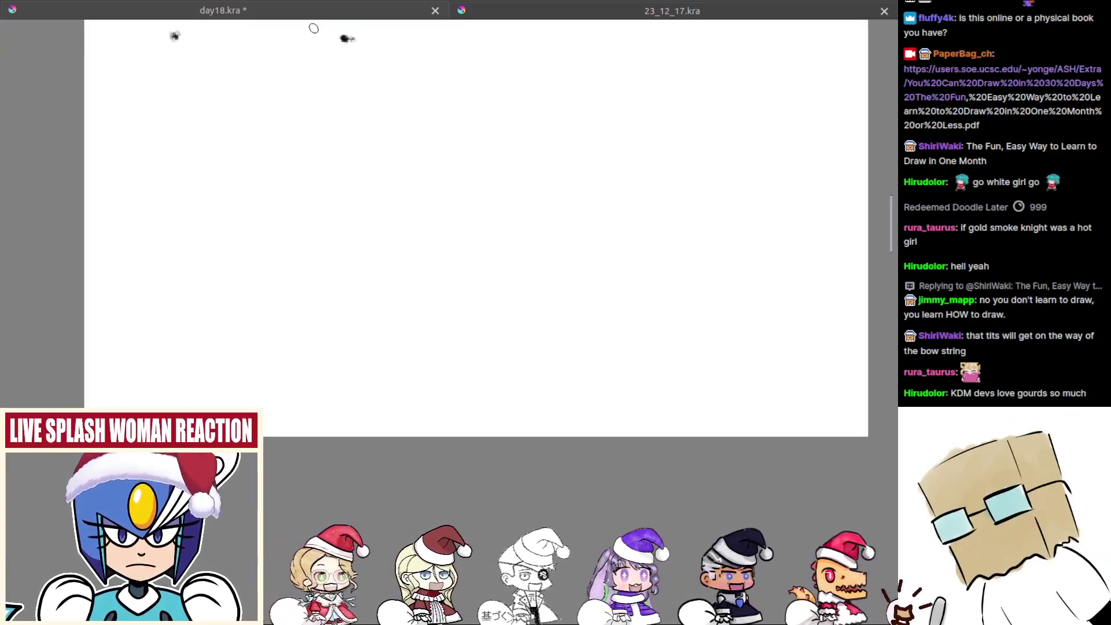
{"action": "key", "text": "ctrl+z"}
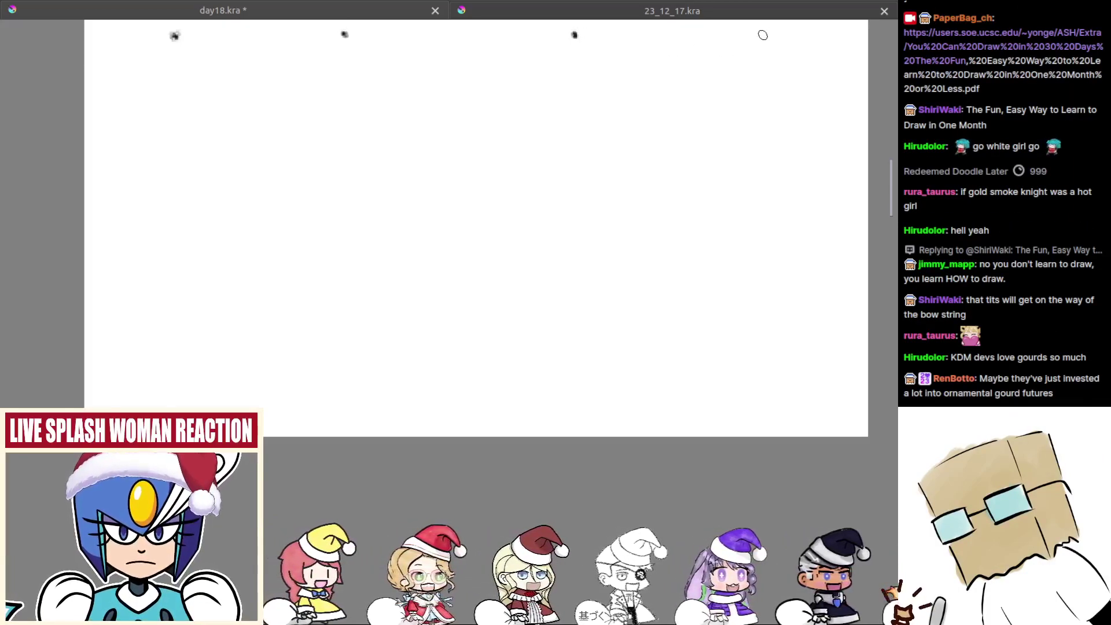
{"action": "left_click_drag", "start_coordinate": [718, 94], "coordinate": [690, 154]}
{"action": "mouse_move", "coordinate": [625, 170]}
{"action": "left_mouse_down"}
{"action": "mouse_move", "coordinate": [630, 242]}
{"action": "mouse_move", "coordinate": [593, 243]}
{"action": "mouse_move", "coordinate": [574, 286]}
{"action": "left_mouse_up"}
{"action": "left_click_drag", "start_coordinate": [547, 243], "coordinate": [523, 270]}
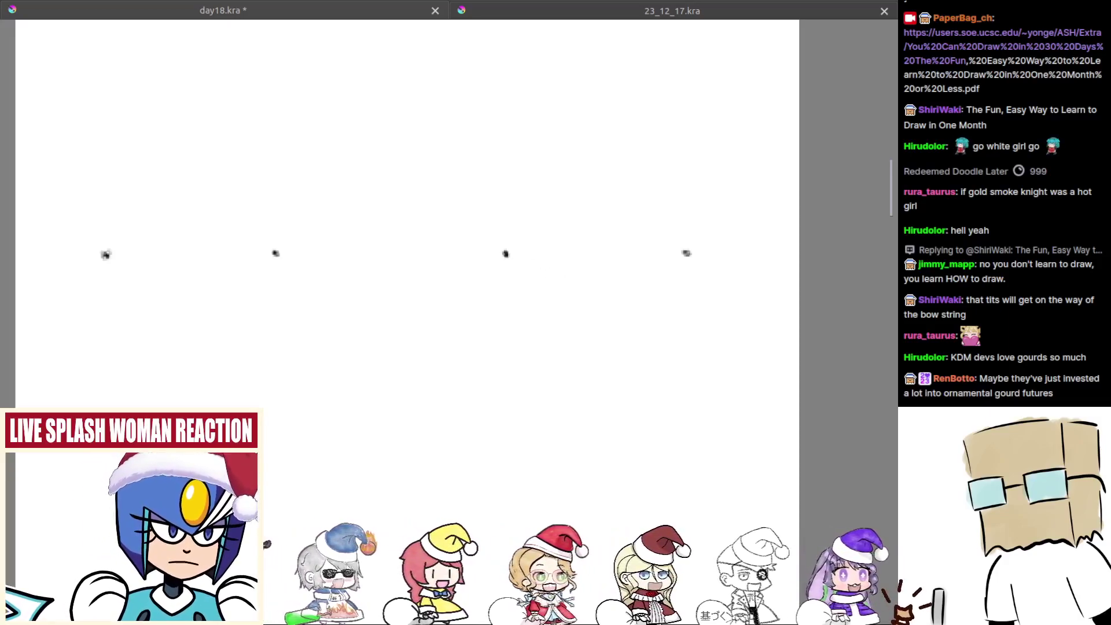
Step: Try repeatedly to draw a shallow curve between the right pair of dots, undoing each attempt
{"action": "mouse_move", "coordinate": [543, 275]}
{"action": "left_mouse_down"}
{"action": "mouse_move", "coordinate": [530, 302]}
{"action": "mouse_move", "coordinate": [636, 321]}
{"action": "left_mouse_up"}
{"action": "key", "text": "ctrl+z"}
{"action": "mouse_move", "coordinate": [491, 285]}
{"action": "left_mouse_down"}
{"action": "mouse_move", "coordinate": [526, 307]}
{"action": "mouse_move", "coordinate": [612, 303]}
{"action": "mouse_move", "coordinate": [658, 297]}
{"action": "left_mouse_up"}
{"action": "key", "text": "ctrl+z"}
{"action": "key", "text": "ctrl+z"}
{"action": "key", "text": "ctrl+z"}
{"action": "key", "text": "ctrl+z"}
{"action": "mouse_move", "coordinate": [489, 283]}
{"action": "left_mouse_down"}
{"action": "mouse_move", "coordinate": [634, 306]}
{"action": "mouse_move", "coordinate": [664, 296]}
{"action": "left_mouse_up"}
{"action": "key", "text": "ctrl+z"}
{"action": "mouse_move", "coordinate": [492, 282]}
{"action": "left_mouse_down"}
{"action": "mouse_move", "coordinate": [627, 305]}
{"action": "mouse_move", "coordinate": [659, 301]}
{"action": "left_mouse_up"}
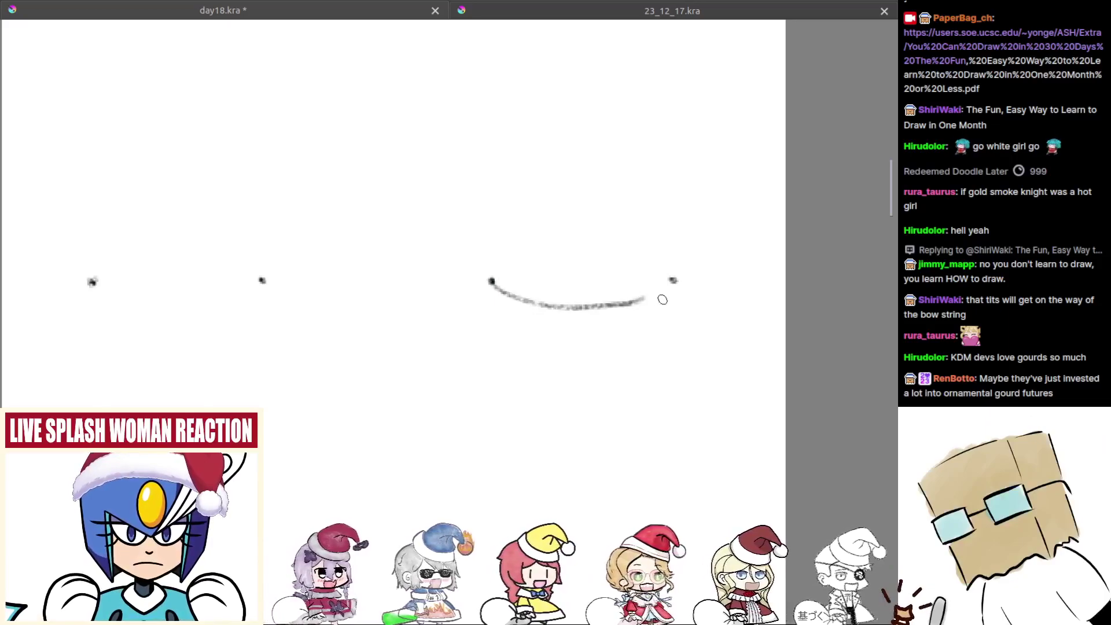
{"action": "key", "text": "ctrl+z"}
{"action": "mouse_move", "coordinate": [492, 287]}
{"action": "left_mouse_down"}
{"action": "mouse_move", "coordinate": [615, 275]}
{"action": "mouse_move", "coordinate": [665, 288]}
{"action": "left_mouse_up"}
{"action": "key", "text": "ctrl+z"}
{"action": "mouse_move", "coordinate": [506, 300]}
{"action": "left_mouse_down"}
{"action": "mouse_move", "coordinate": [692, 308]}
{"action": "mouse_move", "coordinate": [682, 301]}
{"action": "left_mouse_up"}
{"action": "key", "text": "ctrl+z"}
Step: Try an upward-bowed arc between the right pair of dots and undo the strokes
{"action": "key", "text": "ctrl+z"}
{"action": "mouse_move", "coordinate": [489, 295]}
{"action": "left_mouse_down"}
{"action": "mouse_move", "coordinate": [647, 302]}
{"action": "mouse_move", "coordinate": [591, 314]}
{"action": "left_mouse_up"}
{"action": "scroll", "coordinate": [568, 310], "scroll_direction": "down", "scroll_amount": 2}
{"action": "left_click_drag", "start_coordinate": [478, 344], "coordinate": [570, 345]}
{"action": "key", "text": "ctrl+z"}
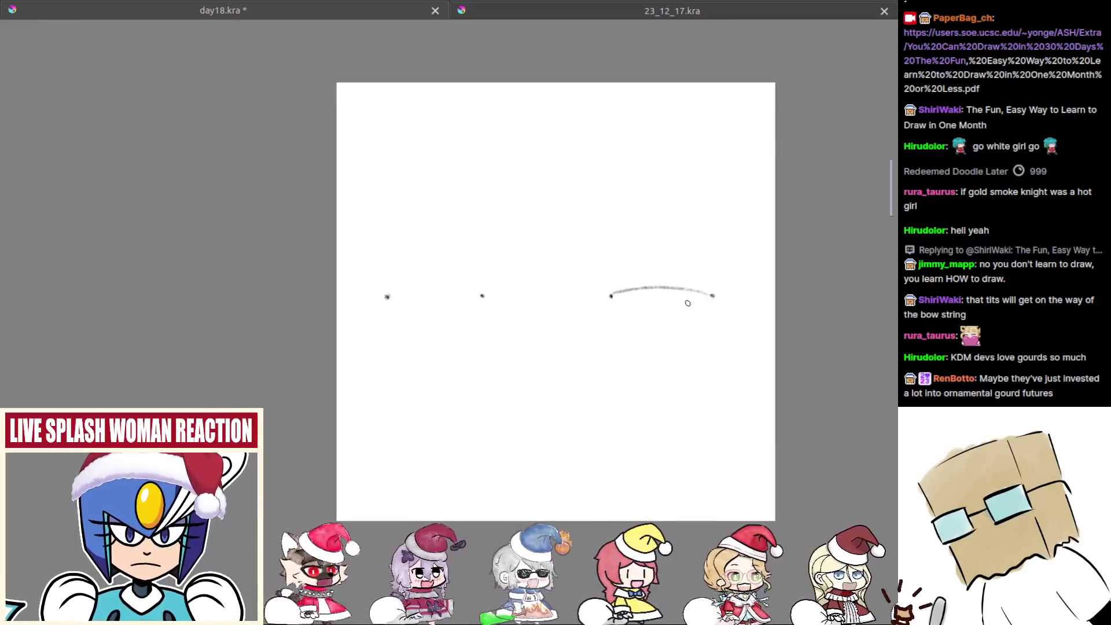
{"action": "key", "text": "ctrl+z"}
{"action": "left_click_drag", "start_coordinate": [681, 352], "coordinate": [537, 356]}
{"action": "key", "text": "ctrl+z"}
Step: Draw a flat, foreshortened ellipse through the right pair of dots from an upper arc and a lower arc
{"action": "key", "text": "plus"}
{"action": "key", "text": "plus"}
{"action": "mouse_move", "coordinate": [425, 296]}
{"action": "left_mouse_down"}
{"action": "mouse_move", "coordinate": [488, 281]}
{"action": "mouse_move", "coordinate": [570, 308]}
{"action": "mouse_move", "coordinate": [603, 296]}
{"action": "left_mouse_up"}
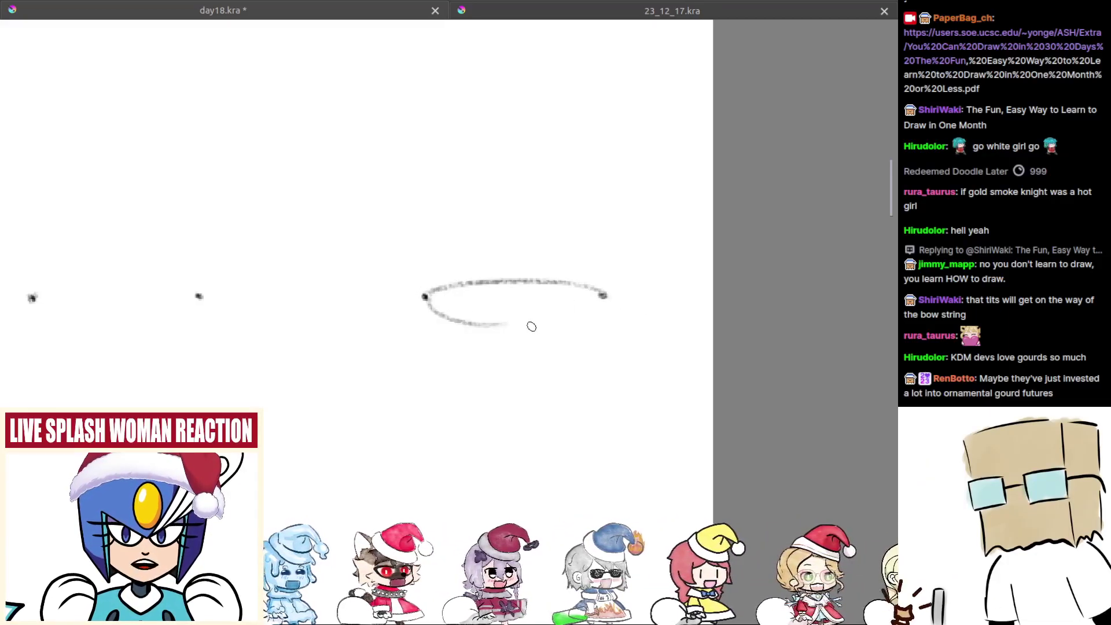
{"action": "left_click_drag", "start_coordinate": [424, 296], "coordinate": [613, 327]}
{"action": "key", "text": "ctrl+z"}
{"action": "left_click_drag", "start_coordinate": [424, 297], "coordinate": [612, 312]}
{"action": "key", "text": "ctrl+z"}
{"action": "mouse_move", "coordinate": [426, 296]}
{"action": "left_mouse_down"}
{"action": "mouse_move", "coordinate": [572, 318]}
{"action": "mouse_move", "coordinate": [605, 295]}
{"action": "mouse_move", "coordinate": [558, 320]}
{"action": "left_mouse_up"}
Step: Try repeatedly to draw the upper and lower arcs of a flat ellipse between the left pair of dots, undoing each attempt
{"action": "left_click_drag", "start_coordinate": [528, 306], "coordinate": [689, 310]}
{"action": "left_click_drag", "start_coordinate": [319, 311], "coordinate": [486, 305]}
{"action": "key", "text": "ctrl+z"}
{"action": "mouse_move", "coordinate": [319, 307]}
{"action": "left_mouse_down"}
{"action": "mouse_move", "coordinate": [379, 323]}
{"action": "mouse_move", "coordinate": [483, 305]}
{"action": "left_mouse_up"}
{"action": "key", "text": "ctrl+z"}
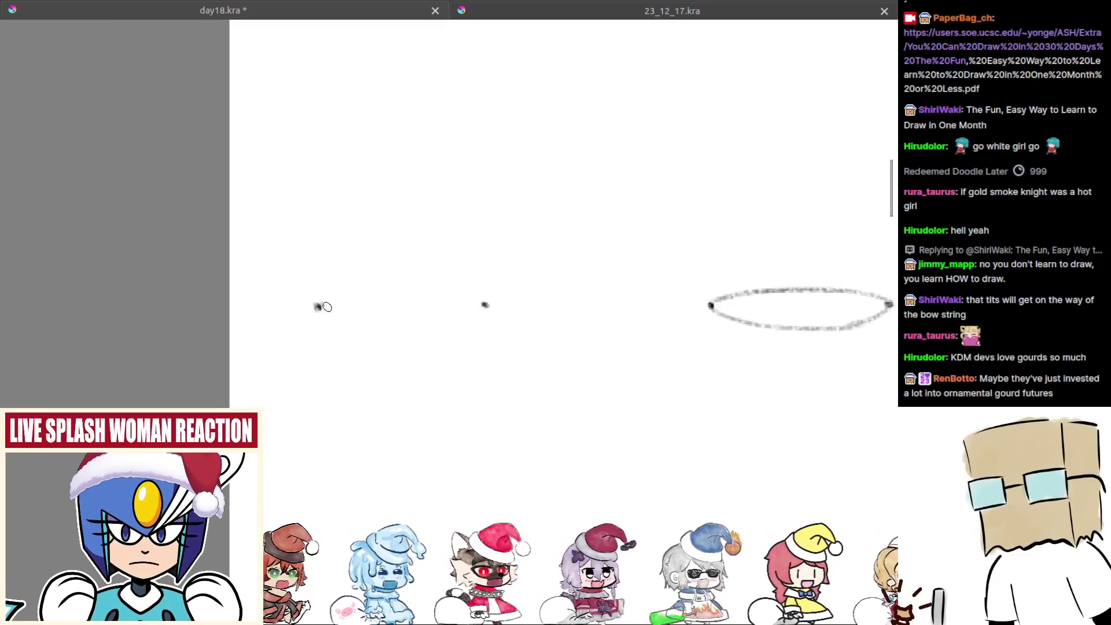
{"action": "mouse_move", "coordinate": [318, 307]}
{"action": "left_mouse_down"}
{"action": "mouse_move", "coordinate": [360, 325]}
{"action": "mouse_move", "coordinate": [485, 310]}
{"action": "left_mouse_up"}
{"action": "mouse_move", "coordinate": [319, 306]}
{"action": "left_mouse_down"}
{"action": "mouse_move", "coordinate": [441, 291]}
{"action": "mouse_move", "coordinate": [465, 295]}
{"action": "left_mouse_up"}
{"action": "key", "text": "ctrl+z"}
{"action": "key", "text": "ctrl+z"}
{"action": "key", "text": "ctrl+z"}
{"action": "mouse_move", "coordinate": [317, 311]}
{"action": "left_mouse_down"}
{"action": "mouse_move", "coordinate": [488, 310]}
{"action": "mouse_move", "coordinate": [466, 303]}
{"action": "left_mouse_up"}
{"action": "key", "text": "ctrl+z"}
{"action": "left_click_drag", "start_coordinate": [319, 307], "coordinate": [467, 305]}
{"action": "left_click_drag", "start_coordinate": [324, 302], "coordinate": [471, 306]}
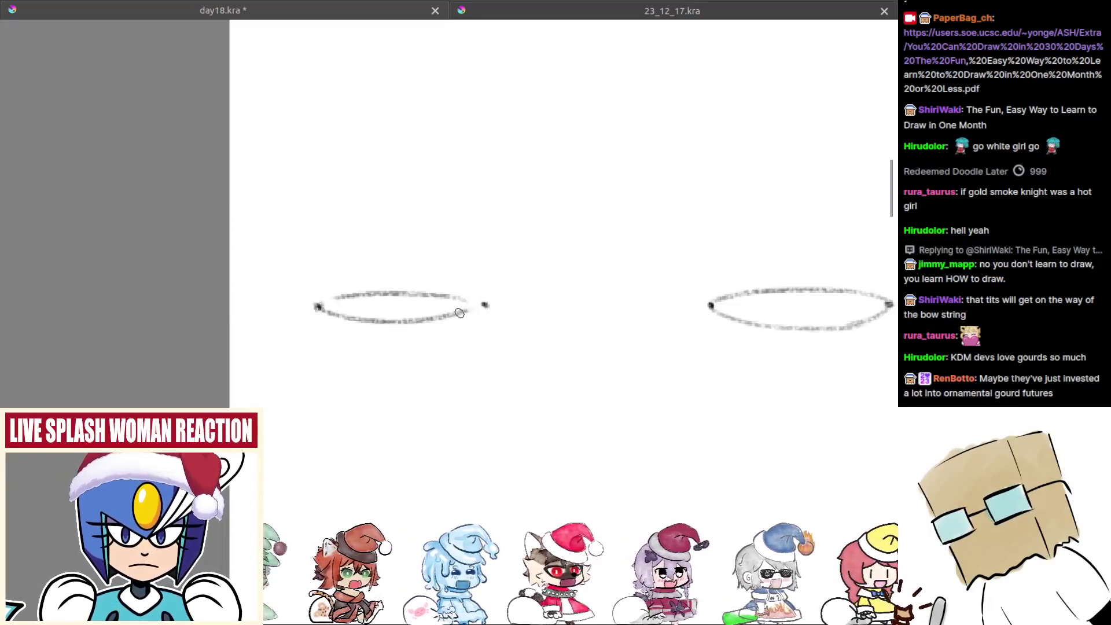
{"action": "key", "text": "ctrl+z"}
{"action": "key", "text": "ctrl+z"}
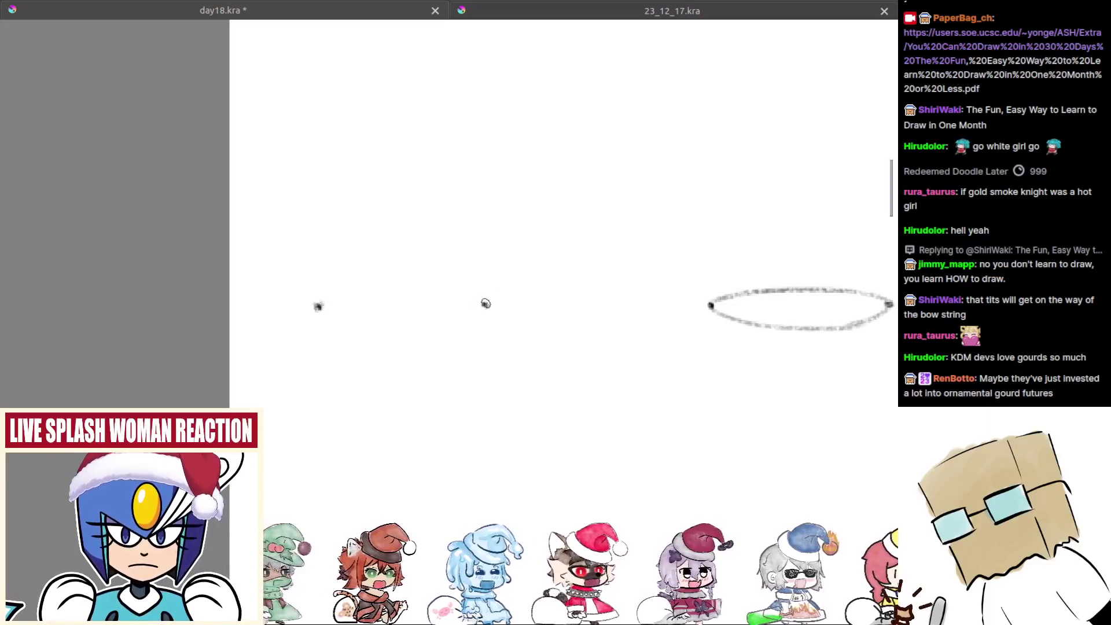
{"action": "key", "text": "ctrl+z"}
Step: Draw an upward-bowed arc joining the left pair of dots as the ellipse's upper edge
{"action": "left_click_drag", "start_coordinate": [341, 326], "coordinate": [357, 234]}
{"action": "mouse_move", "coordinate": [233, 270]}
{"action": "left_mouse_down"}
{"action": "mouse_move", "coordinate": [375, 218]}
{"action": "mouse_move", "coordinate": [551, 208]}
{"action": "mouse_move", "coordinate": [723, 264]}
{"action": "left_mouse_up"}
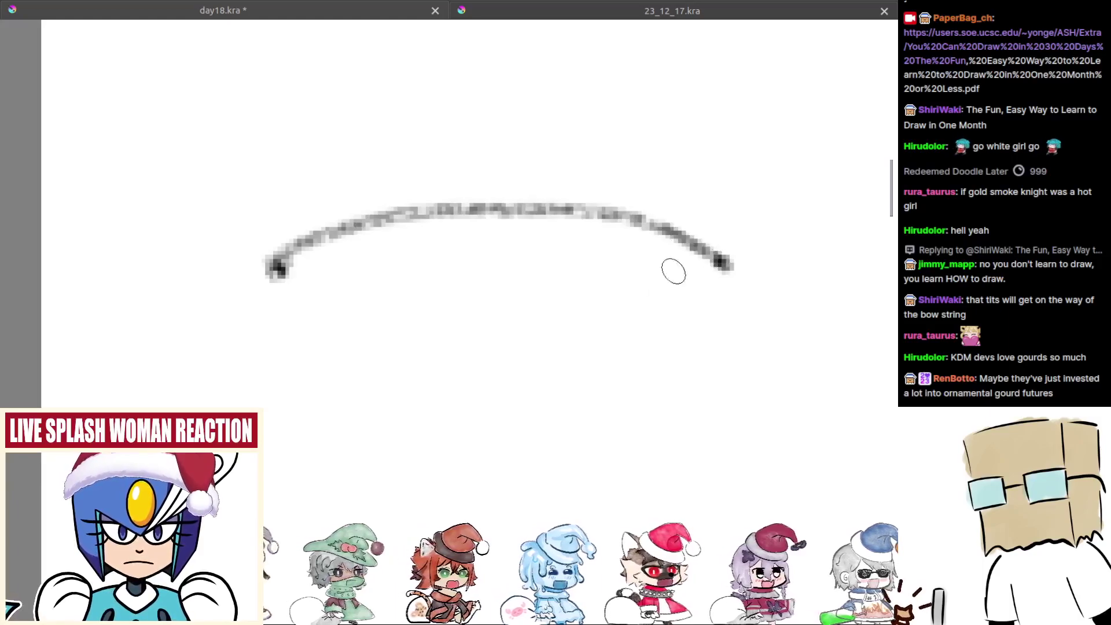